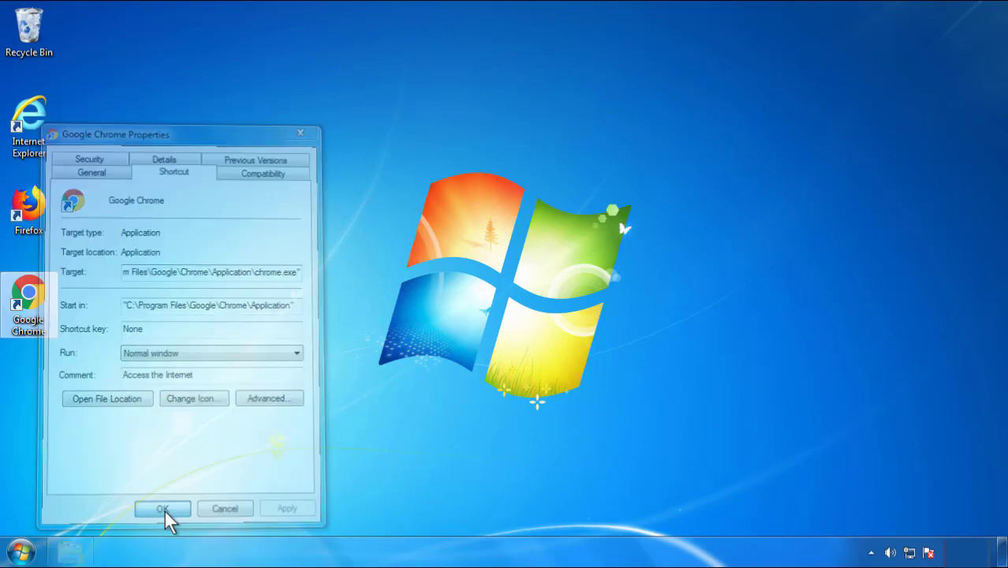
Close the Google Chrome shortcut Properties dialog with OK and bring up the Start menu.
click(22, 552)
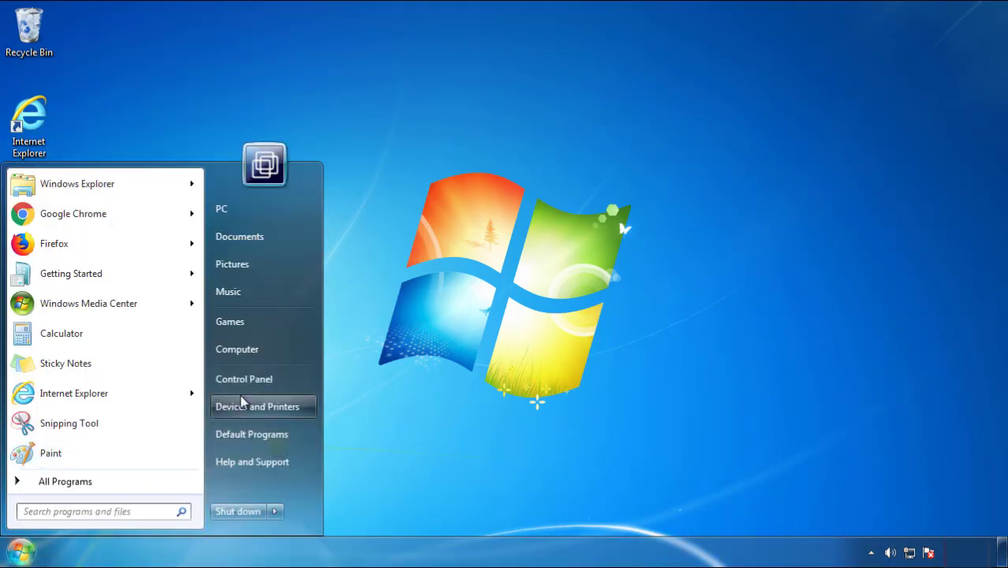
Open Control Panel's installed programs list, sorted by install date with newest first.
click(253, 371)
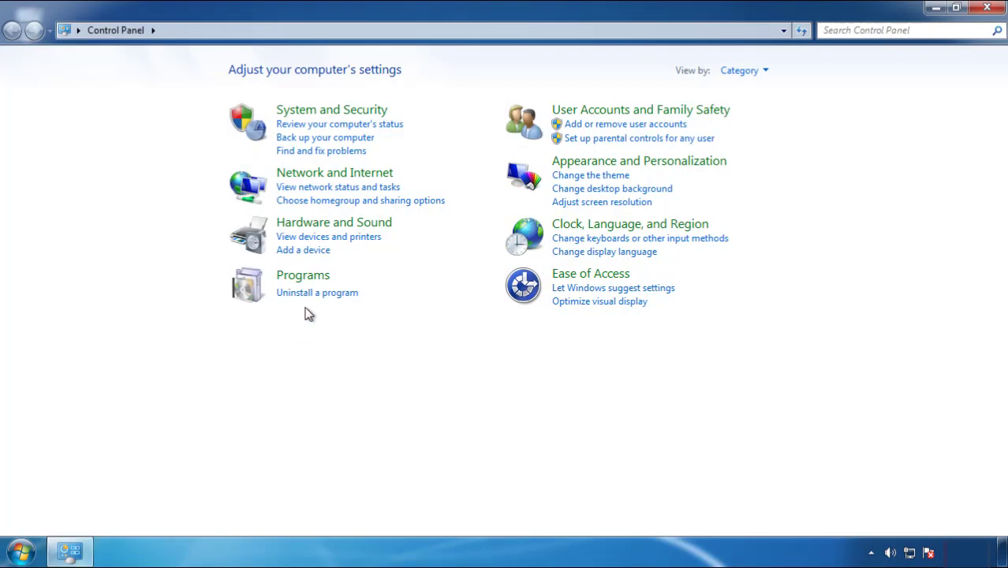
click(314, 293)
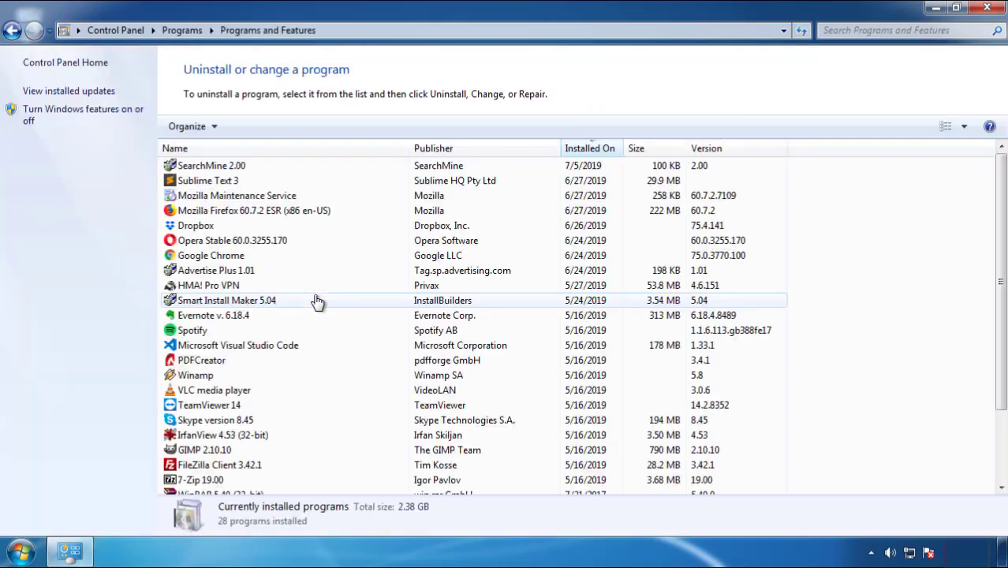
click(591, 150)
click(585, 150)
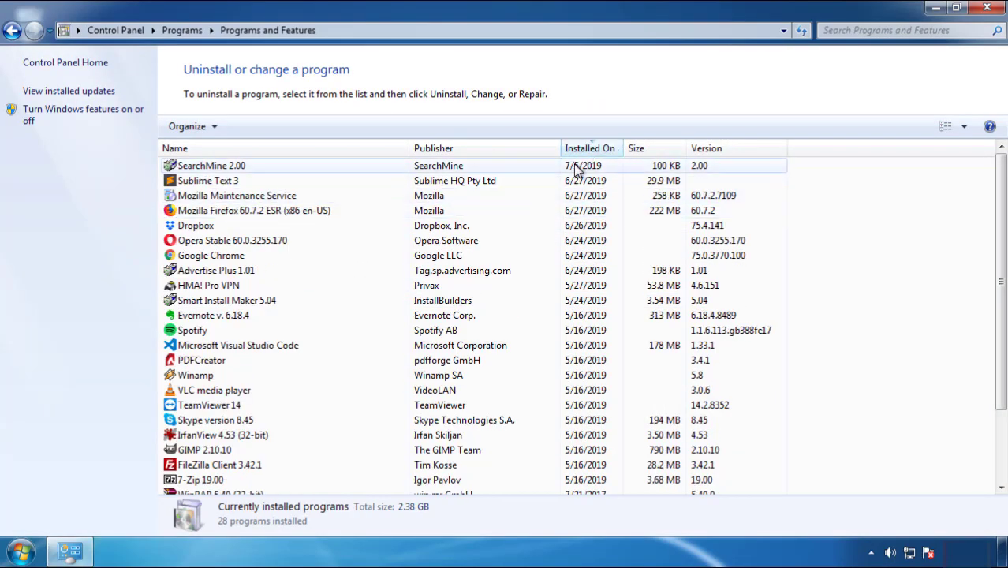
Uninstall SearchMine 2.00 and close the Programs and Features window.
click(211, 167)
click(253, 127)
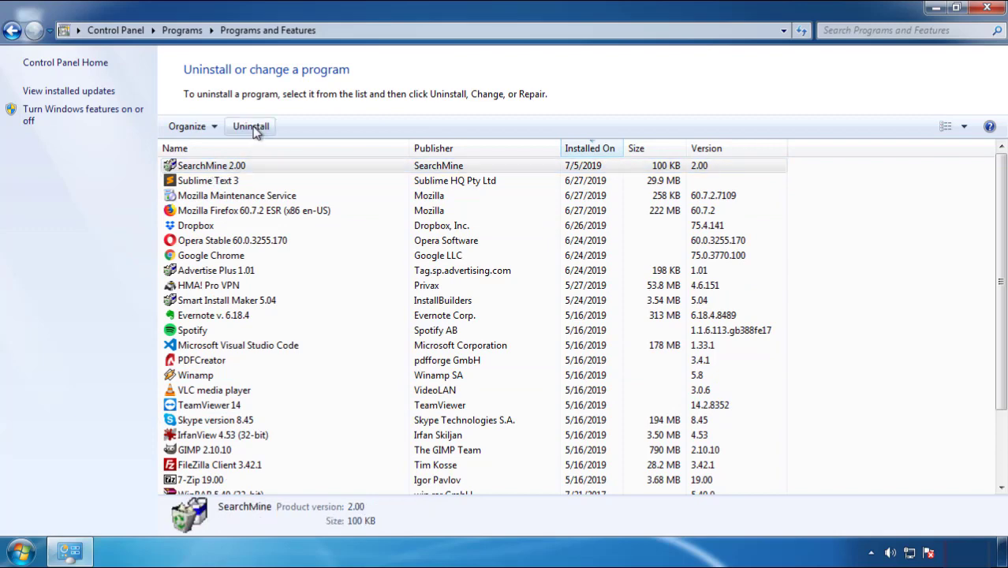
click(590, 418)
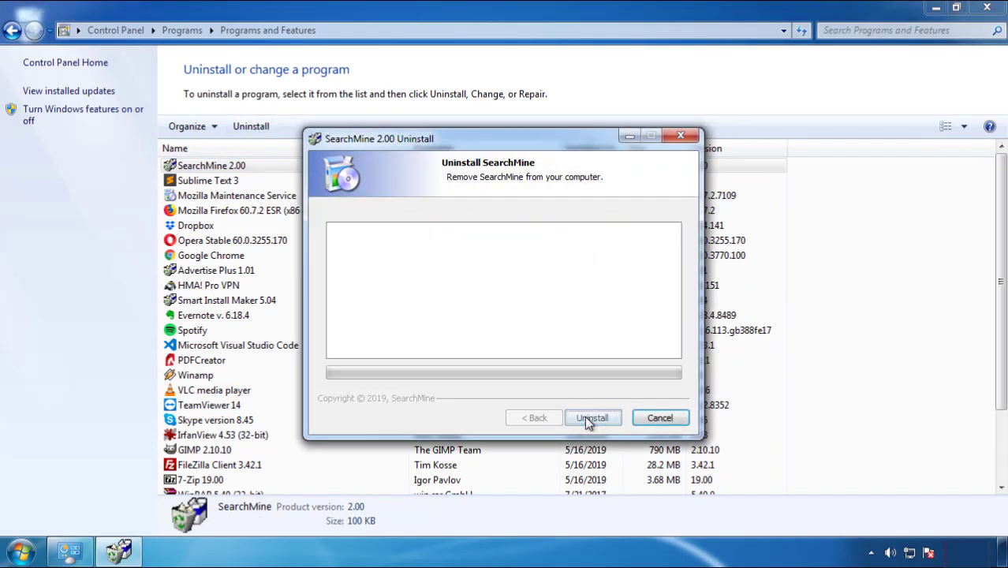
click(590, 418)
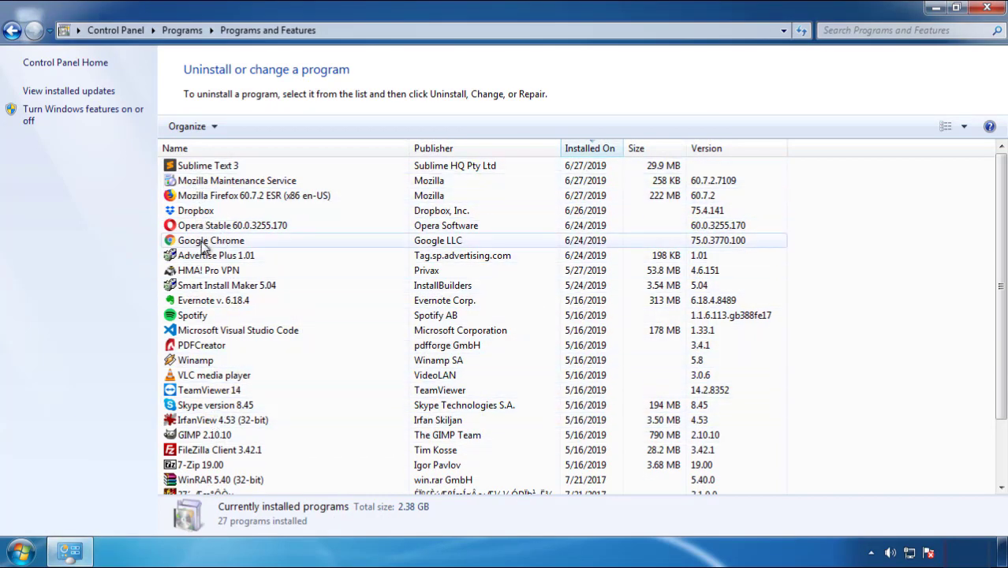
click(989, 10)
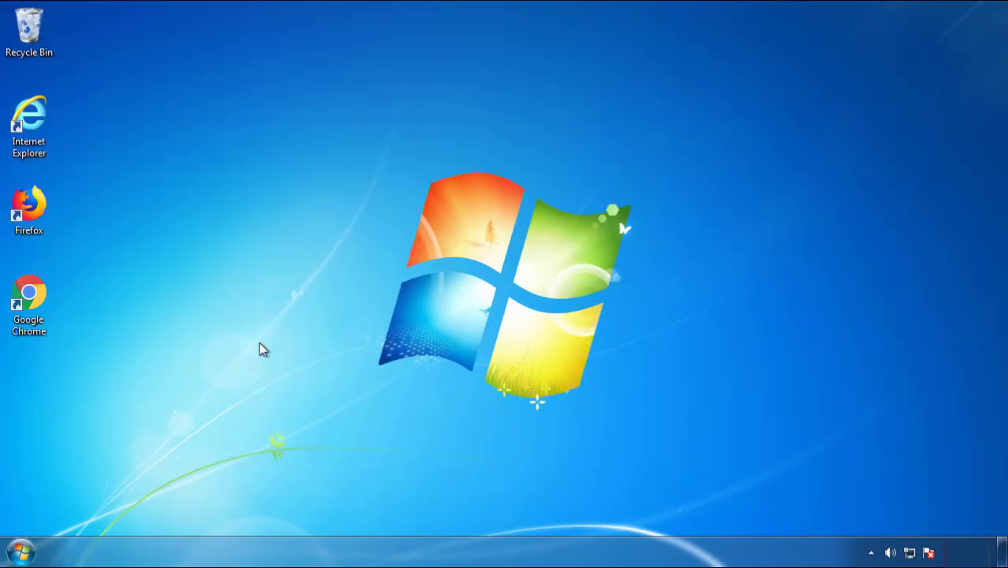
Restart Windows and choose Safe Mode at the boot menu.
click(19, 553)
mouse_move(270, 514)
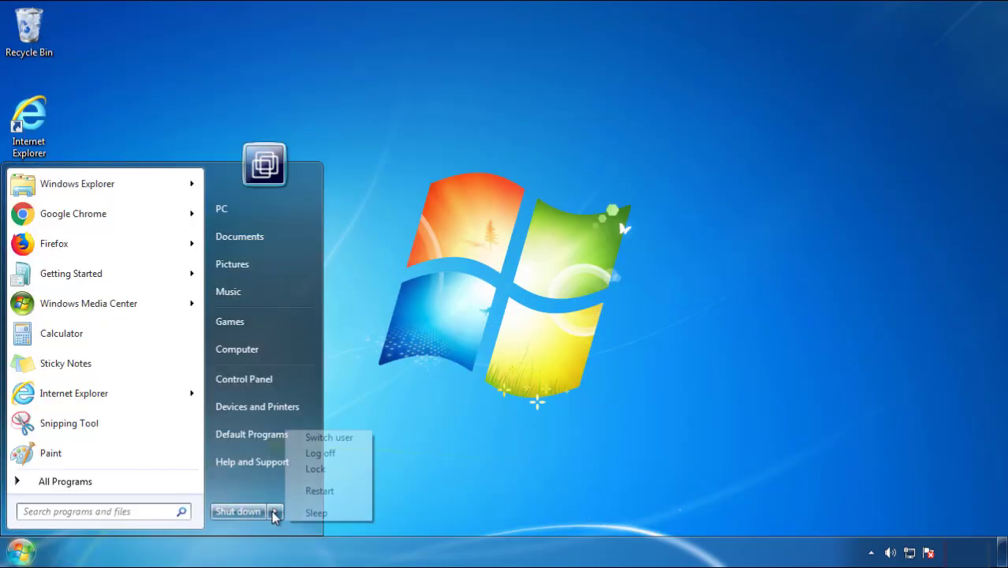
click(319, 491)
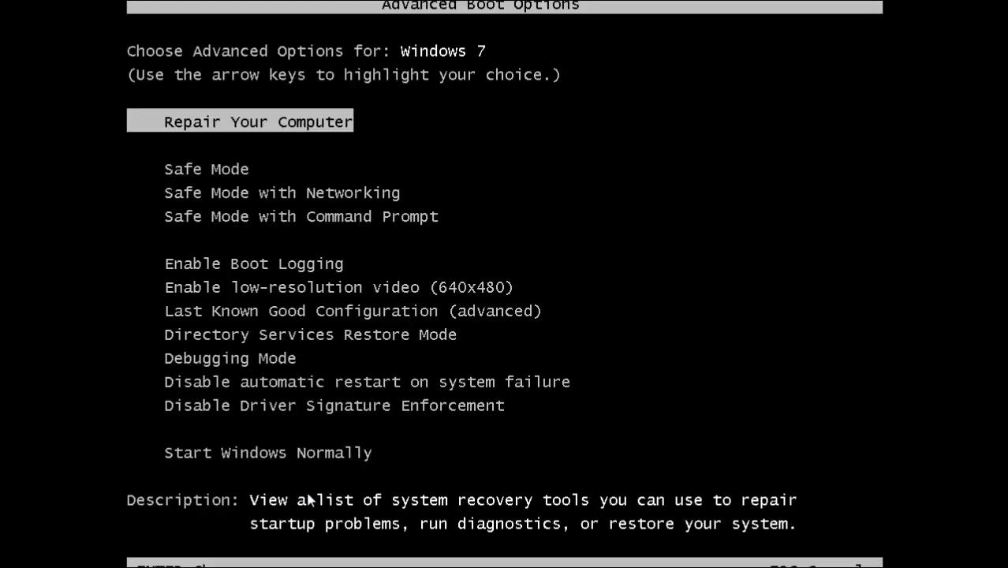
key(Down)
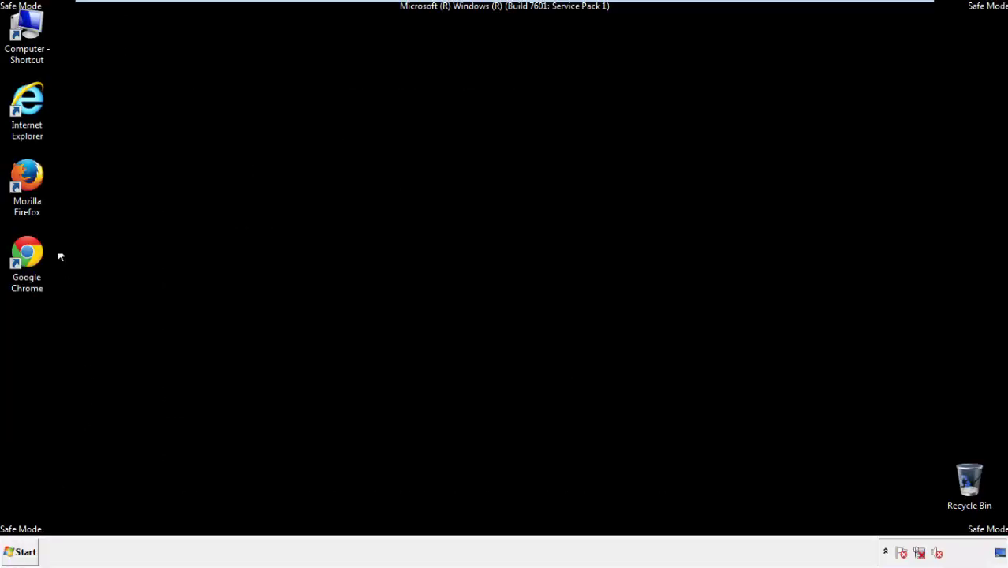
Launch Firefox, decline the default-browser prompt, and keep the menu bar visible.
double_click(37, 184)
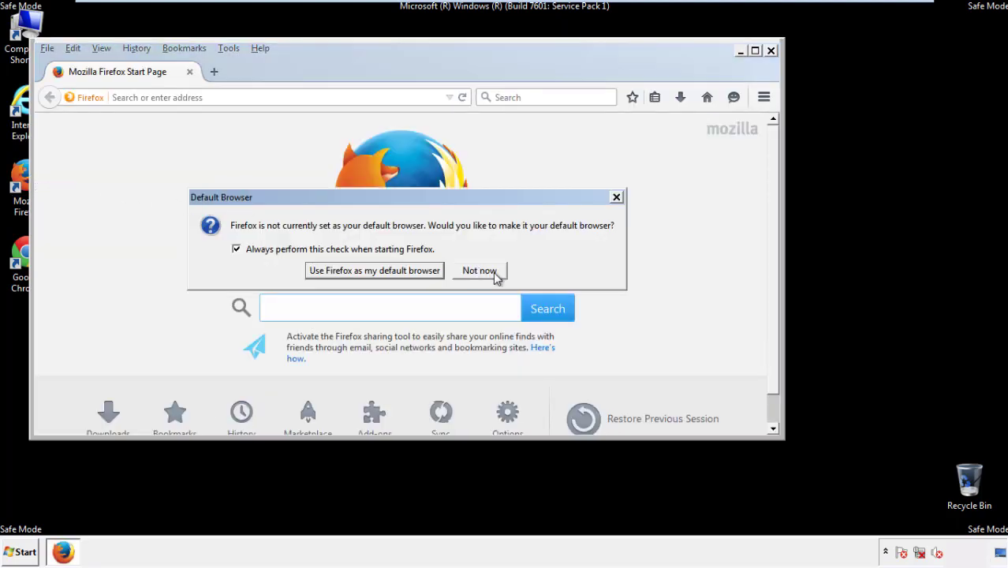
click(480, 270)
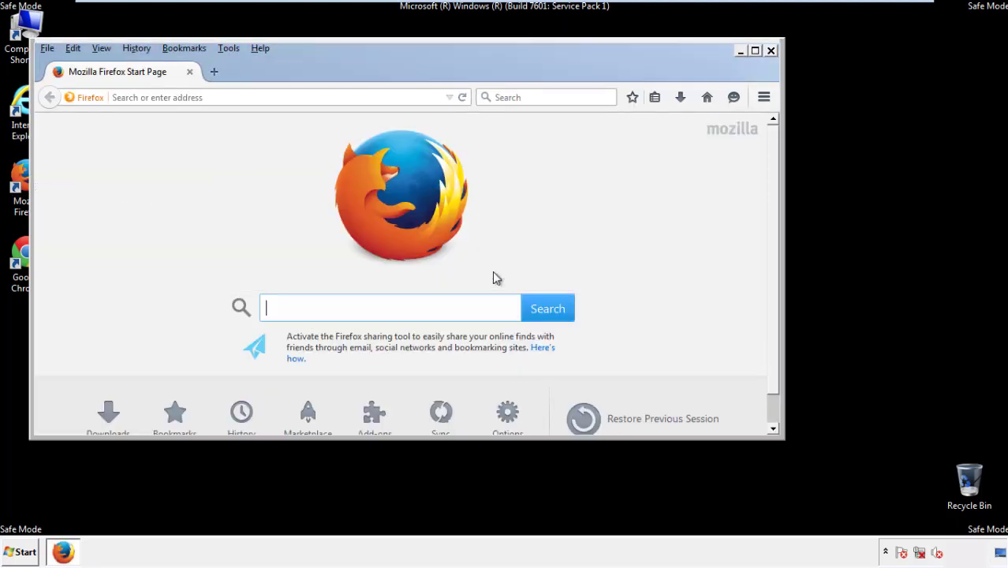
right_click(310, 70)
click(339, 118)
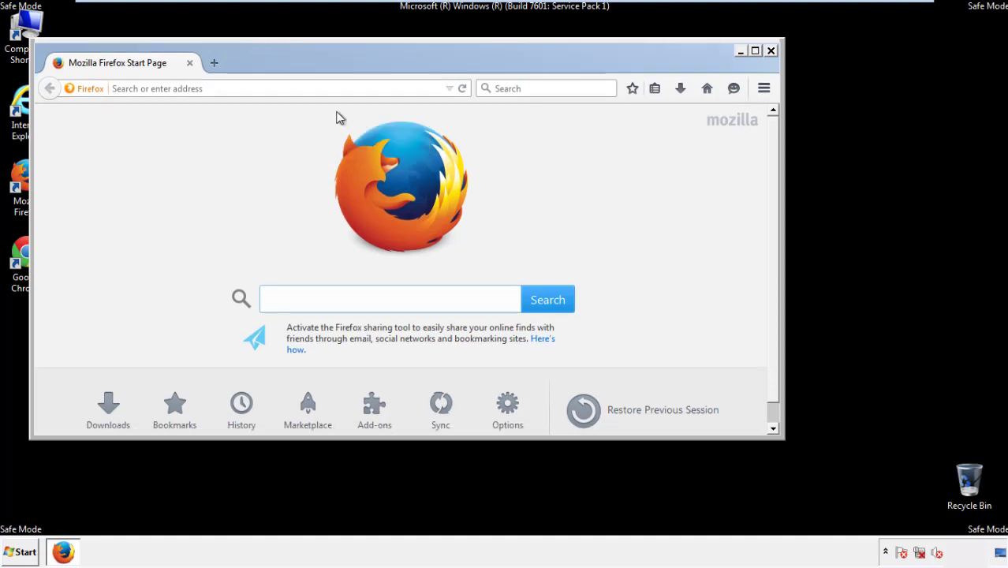
right_click(317, 64)
click(332, 120)
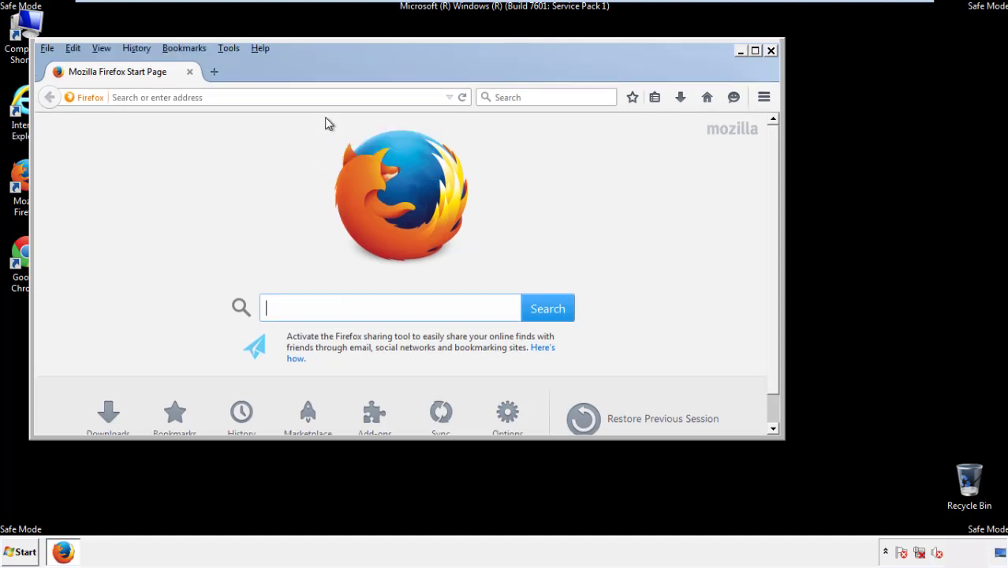
Clear Firefox history for Everything, including offline website data and site preferences.
click(138, 49)
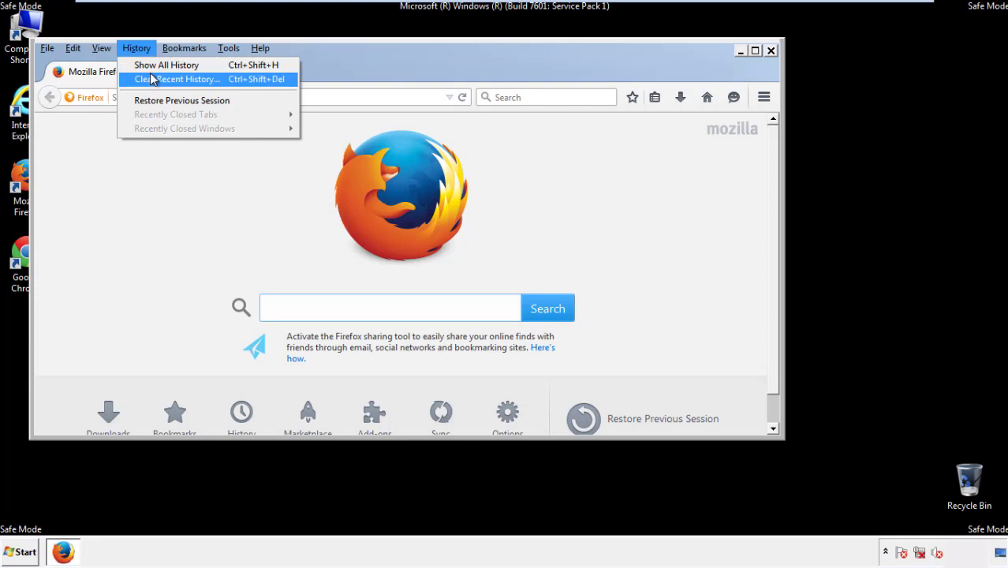
click(155, 78)
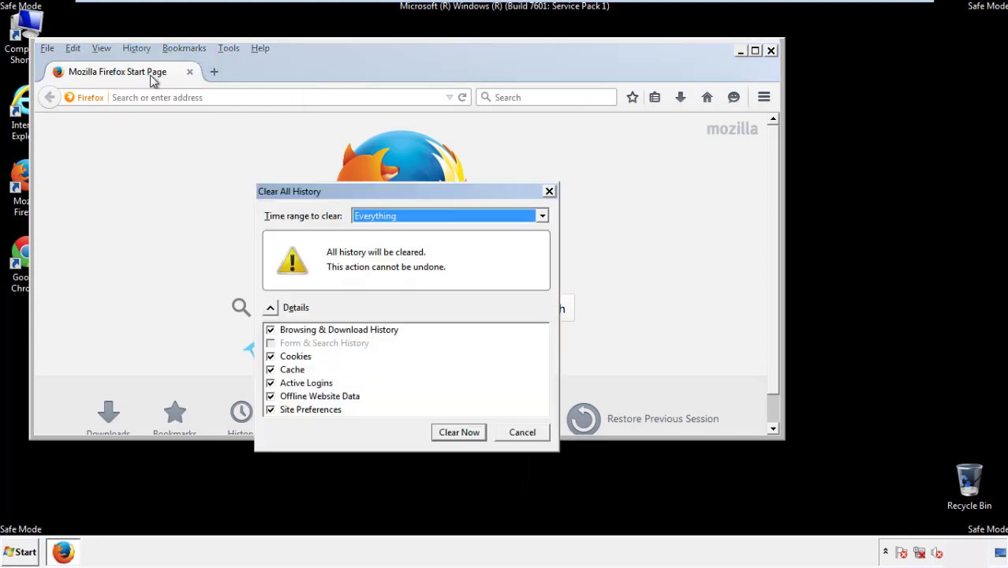
click(371, 217)
click(377, 297)
click(269, 396)
click(270, 396)
click(270, 411)
click(271, 411)
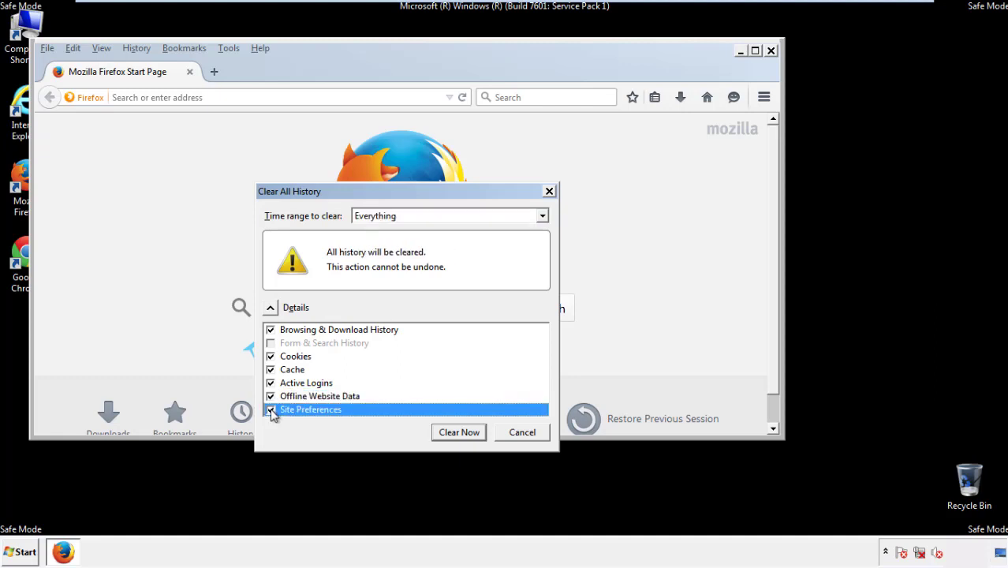
click(459, 432)
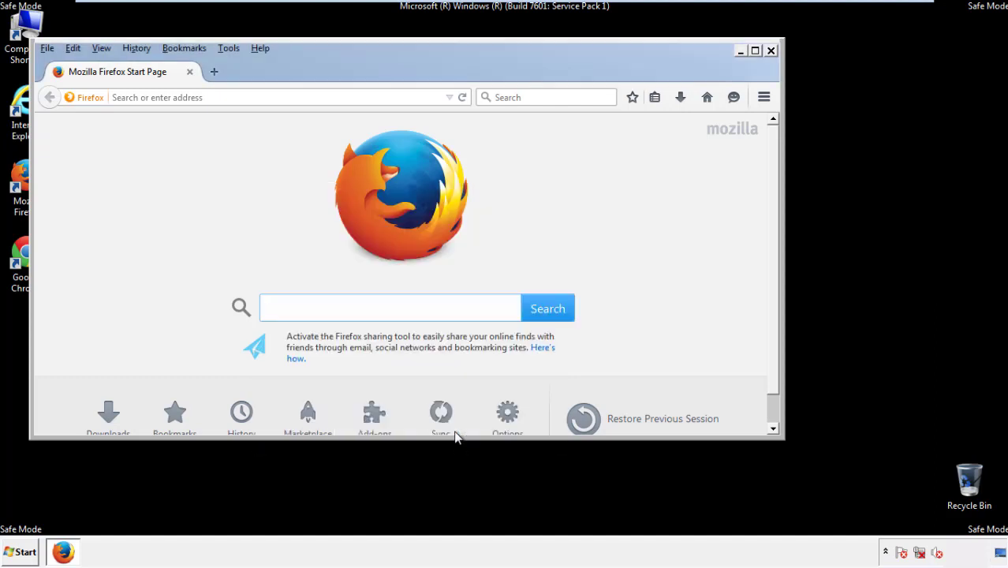
Refresh Firefox from Troubleshooting Information, finish, decline the default-browser prompt, and close Firefox.
click(260, 48)
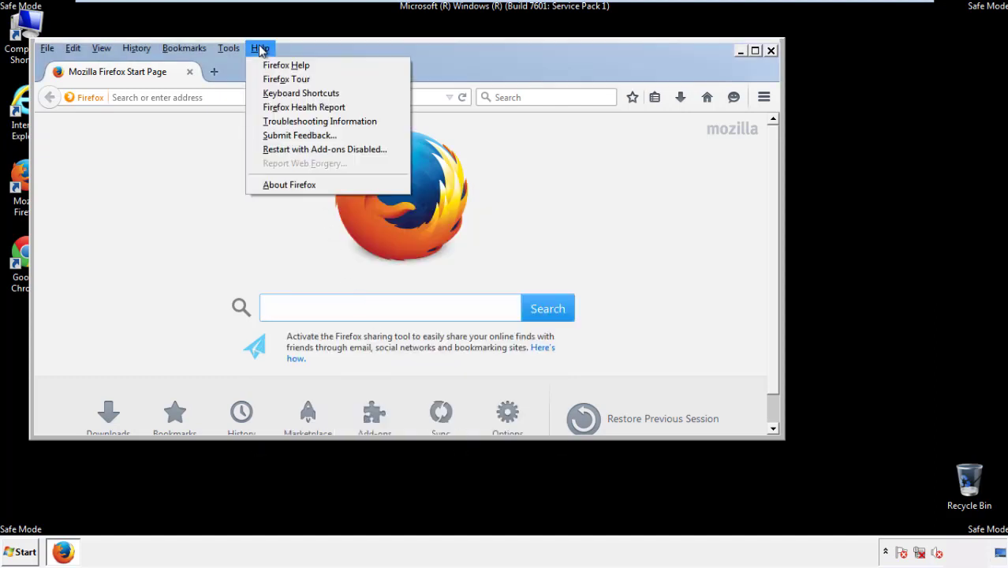
click(293, 120)
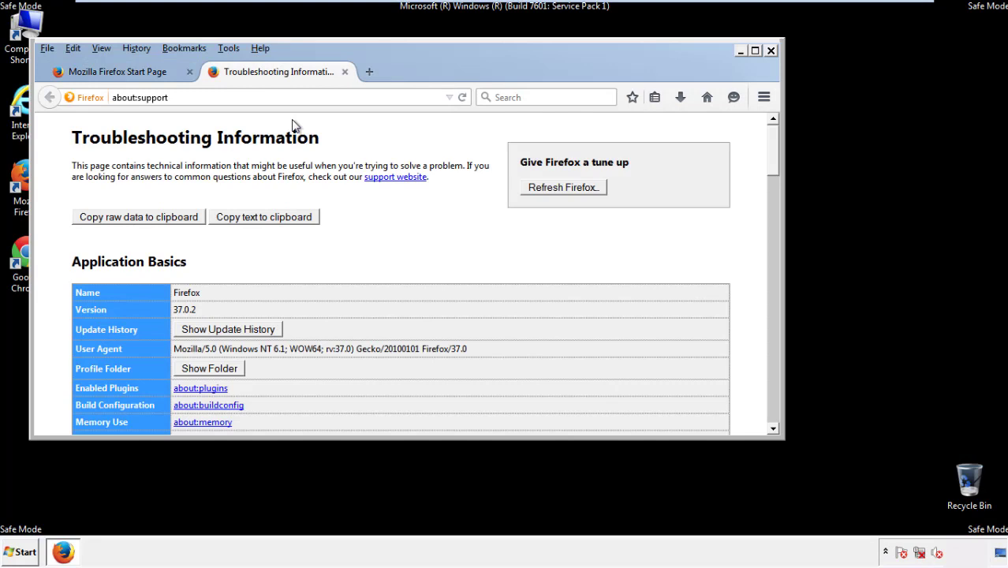
click(585, 189)
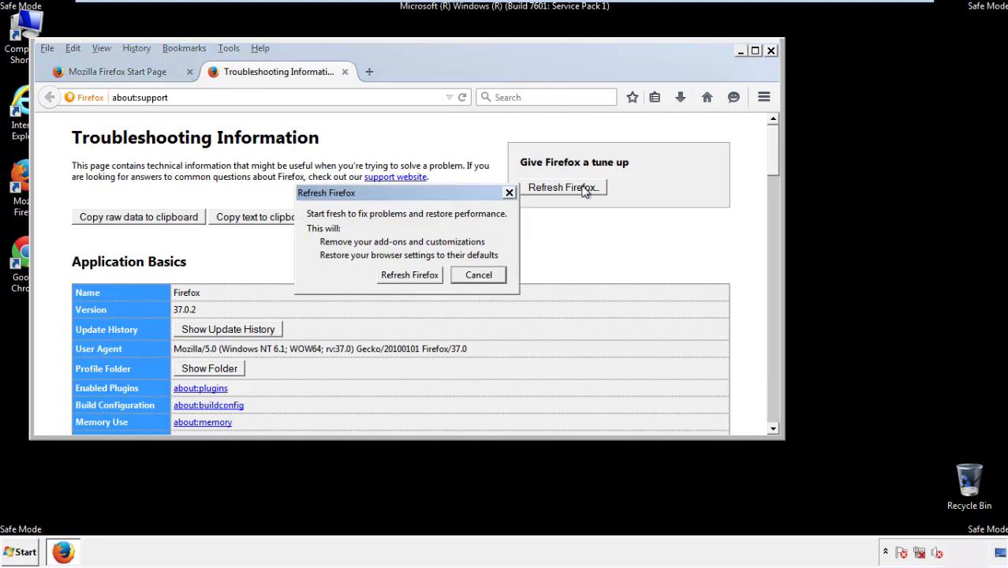
click(409, 275)
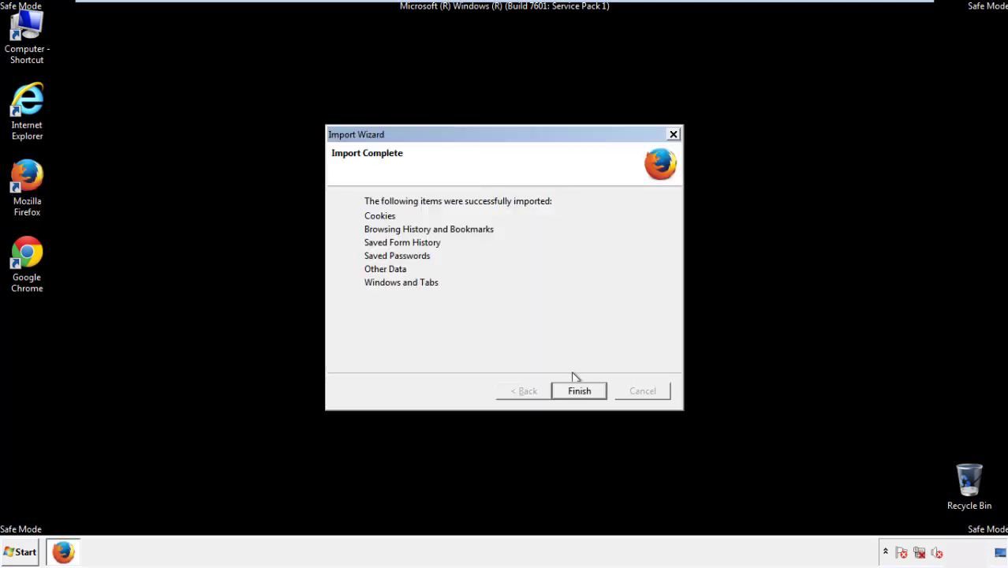
click(579, 391)
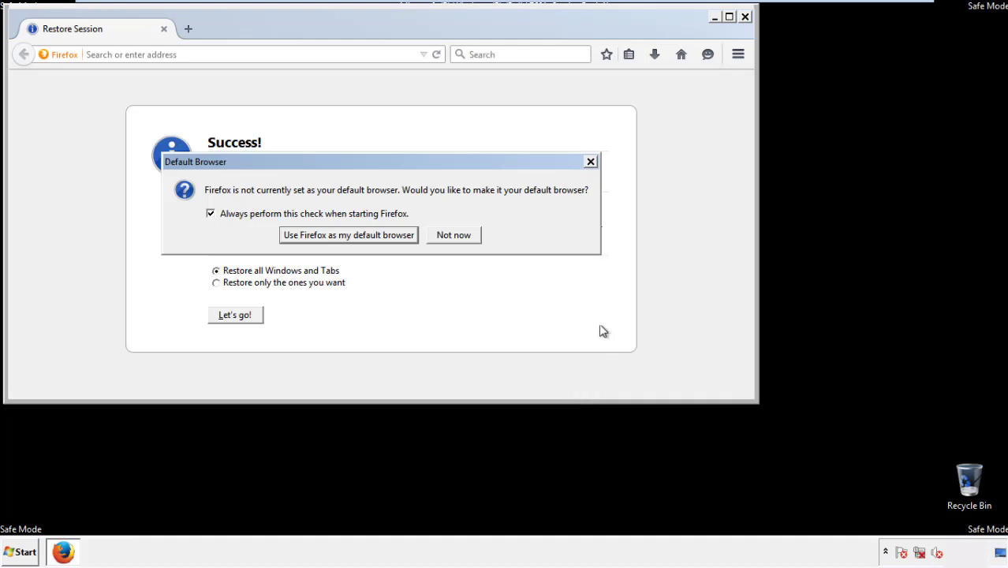
click(455, 237)
click(744, 16)
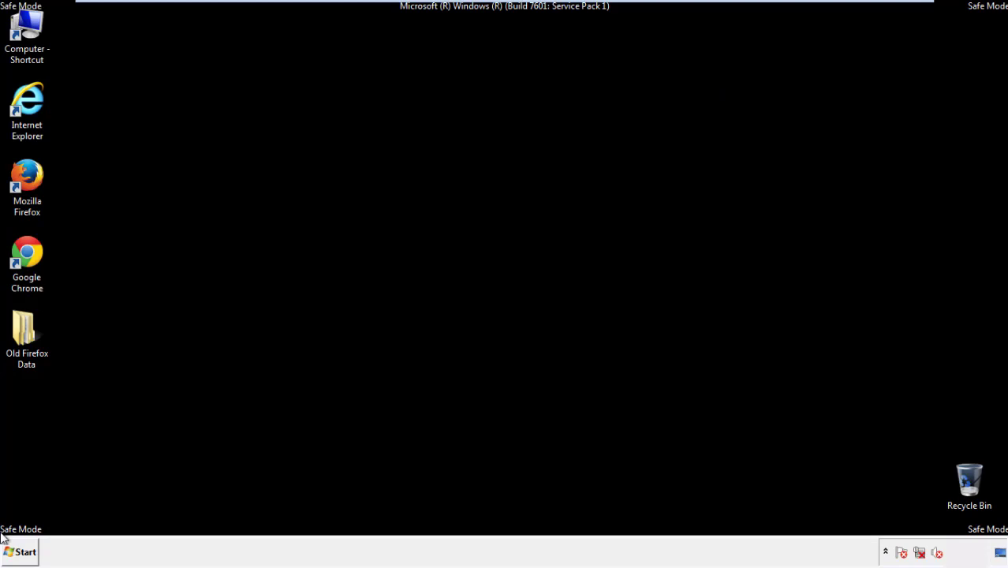
Launch Google Chrome, stop the default-browser prompt, and open Chrome's Settings.
click(25, 251)
double_click(25, 250)
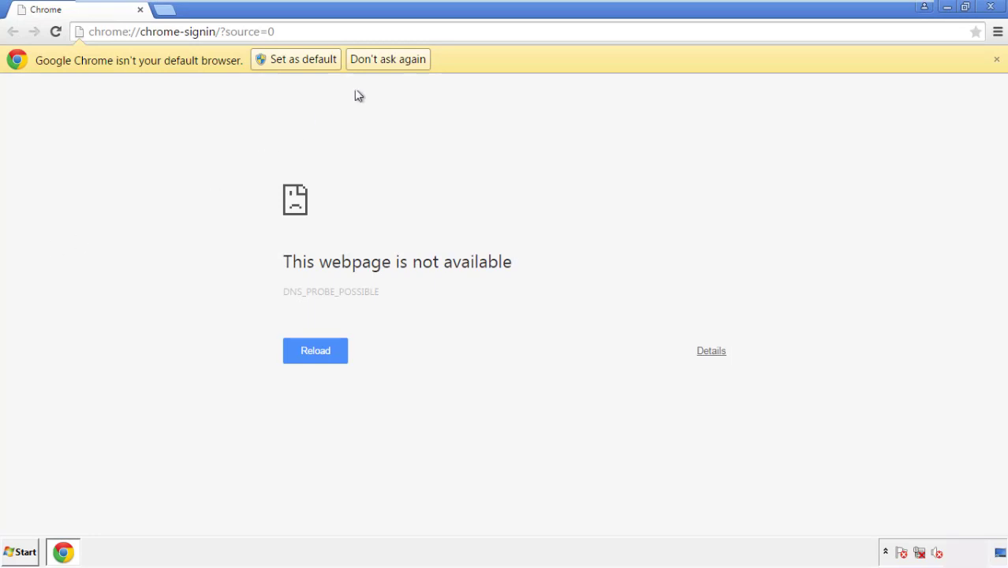
click(407, 65)
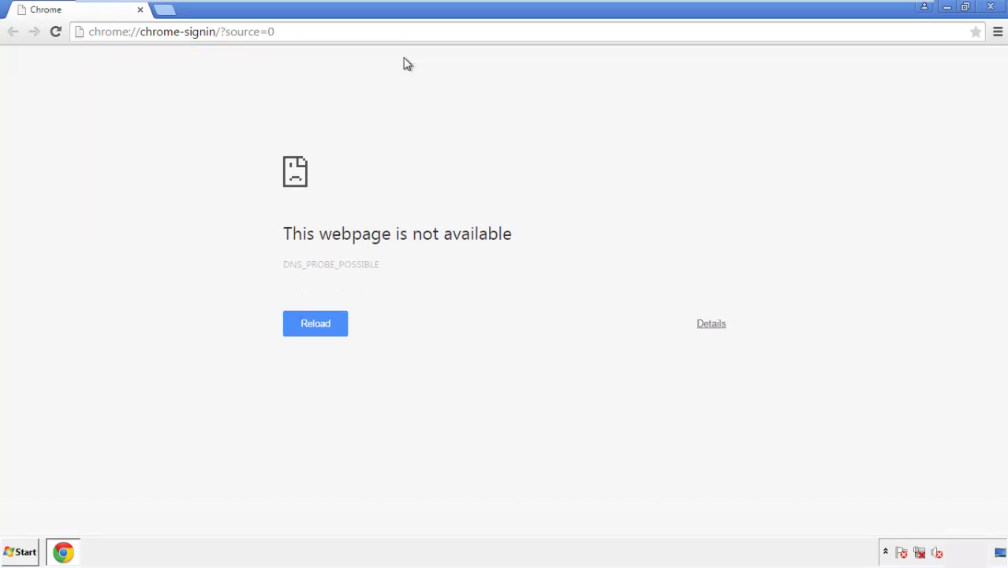
click(998, 33)
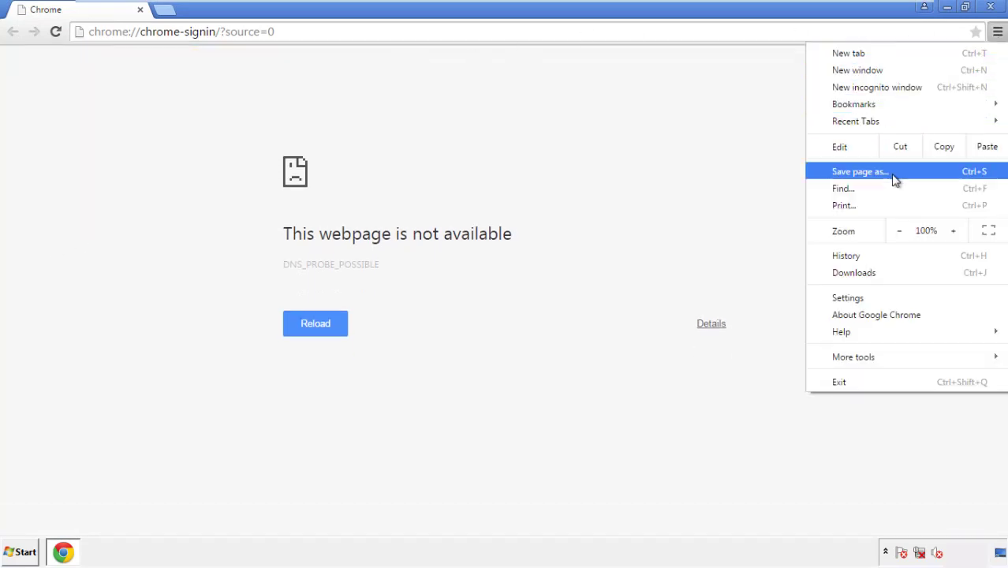
click(851, 298)
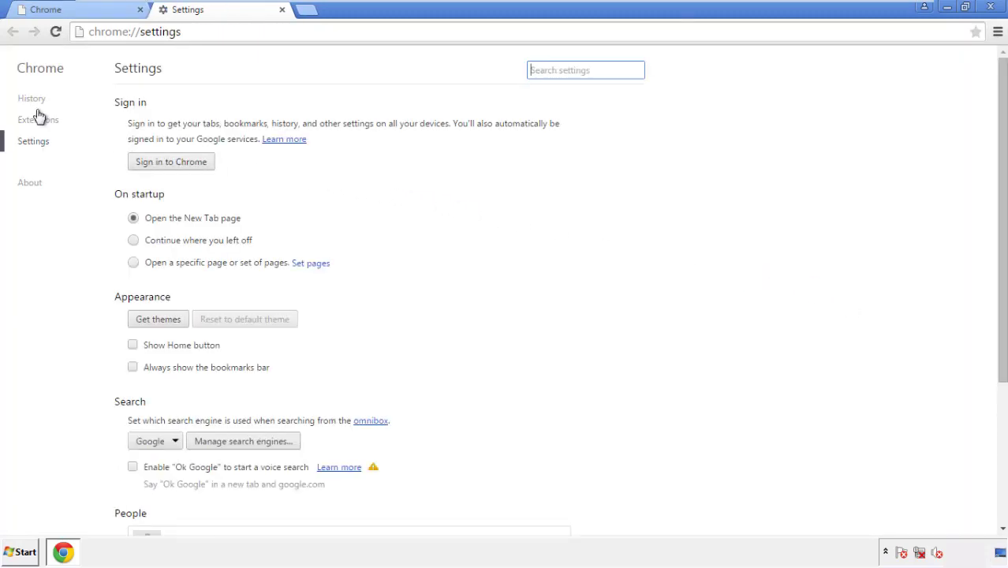
Clear Chrome browsing data from the beginning of time, including autofill form data.
click(36, 102)
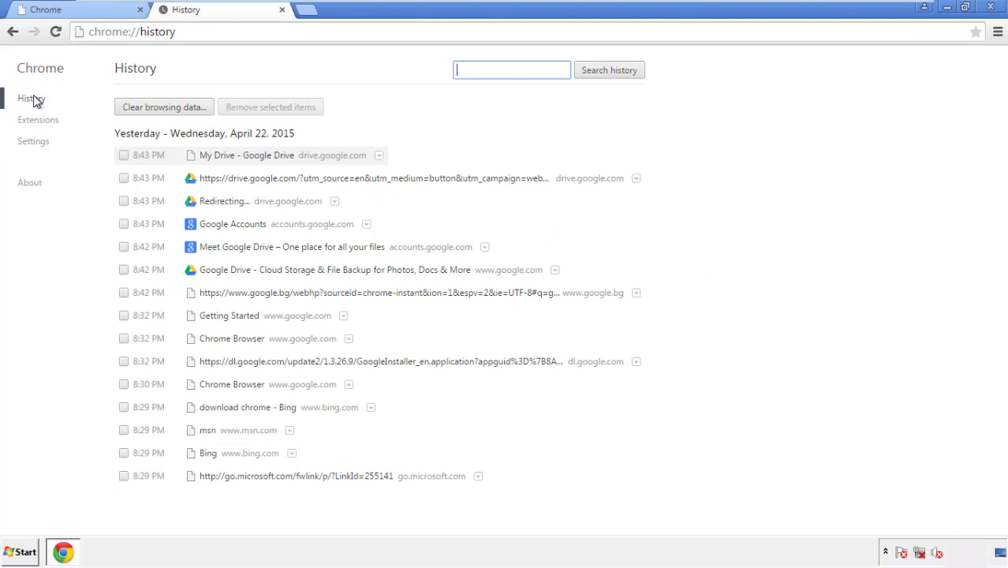
click(149, 109)
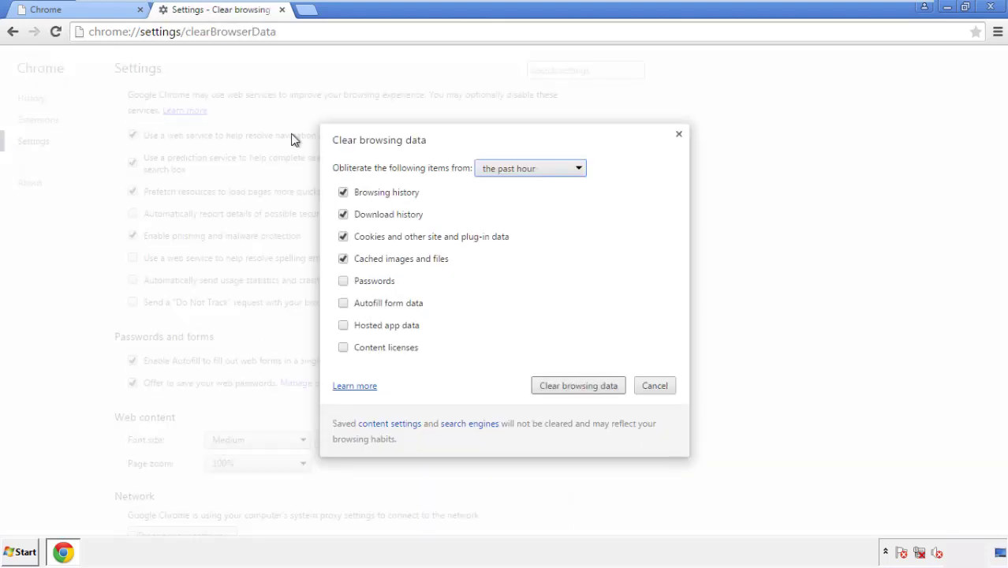
click(507, 169)
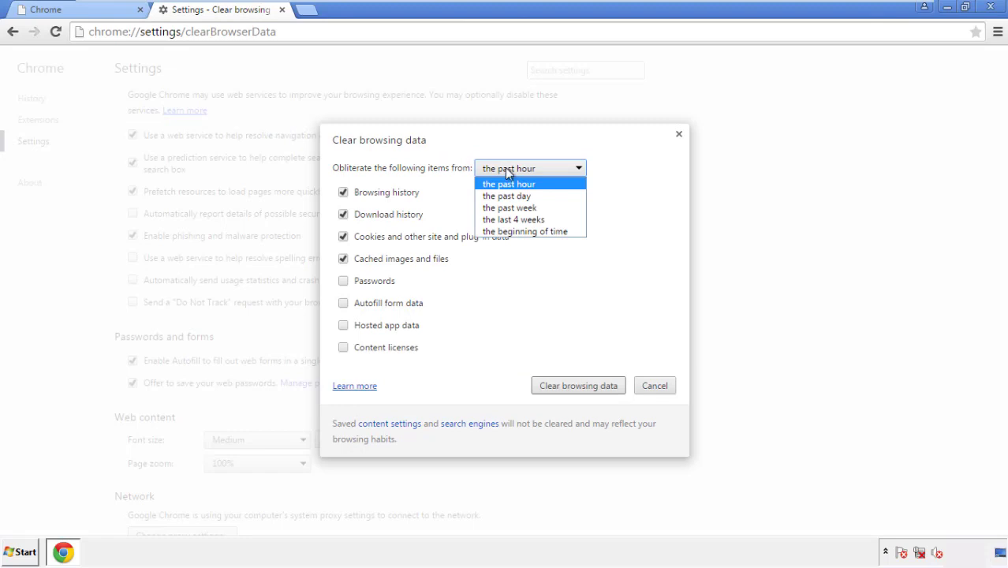
click(505, 233)
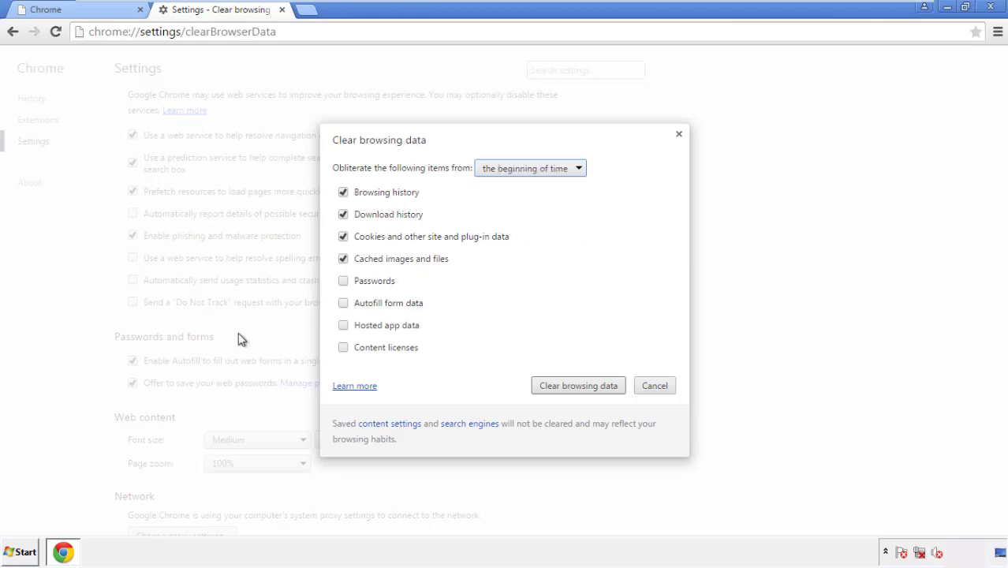
click(347, 305)
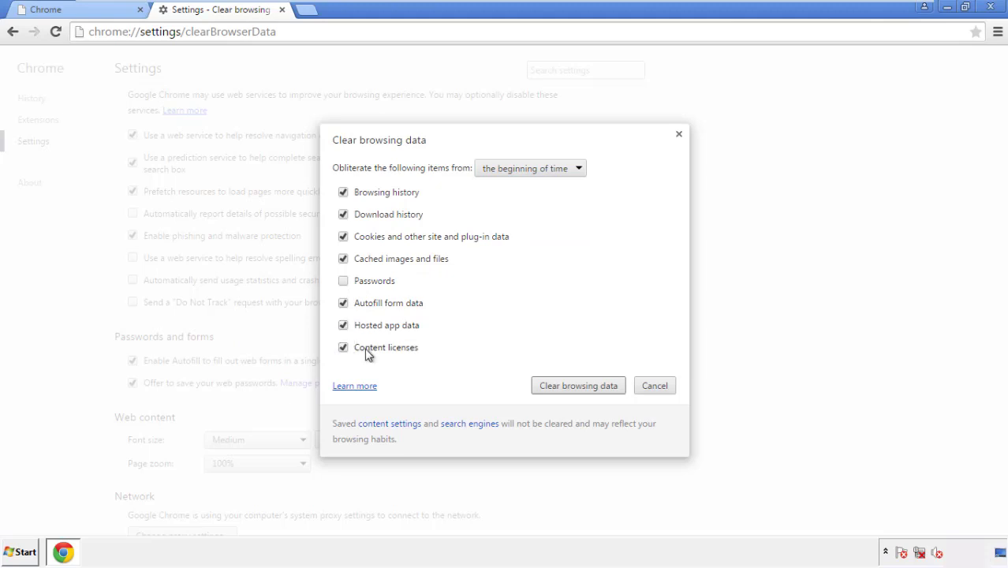
click(564, 387)
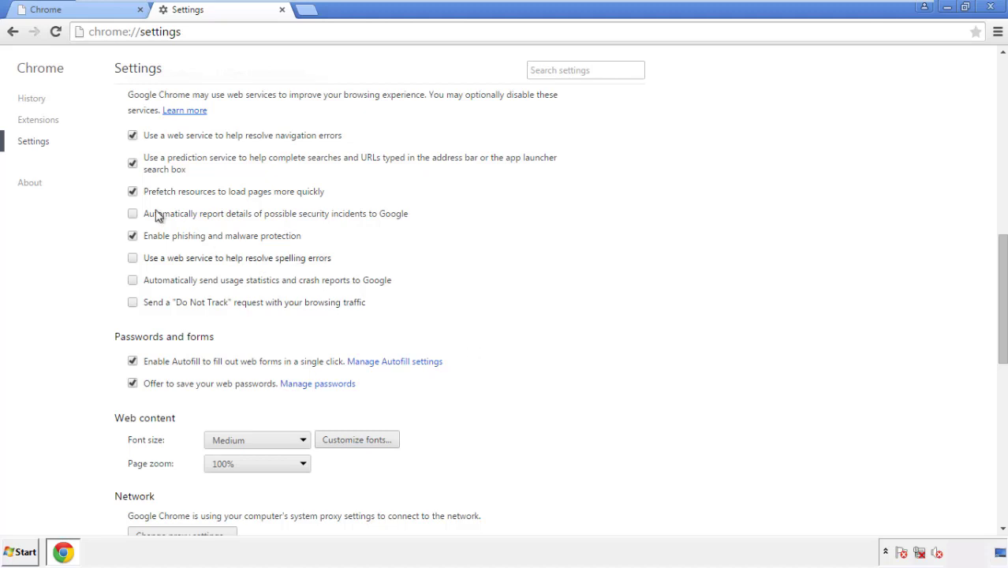
Reset Chrome settings to their original defaults and close the browser.
drag(1002, 251, 978, 434)
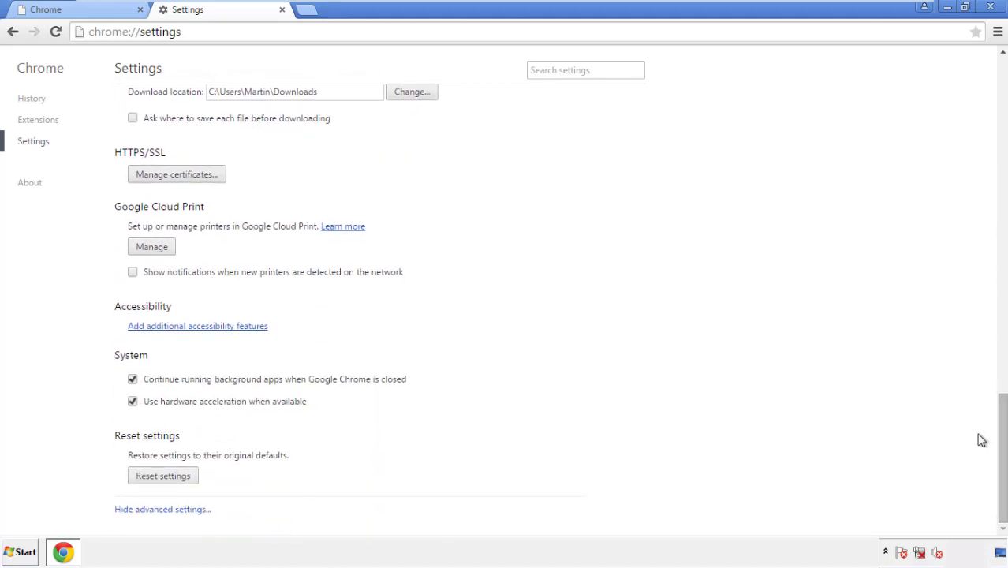
click(190, 478)
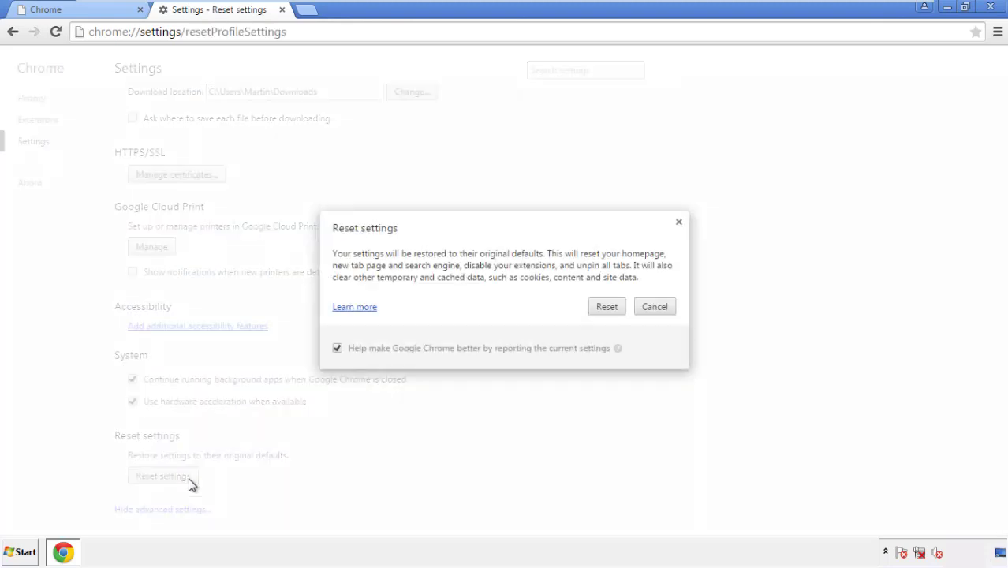
click(607, 308)
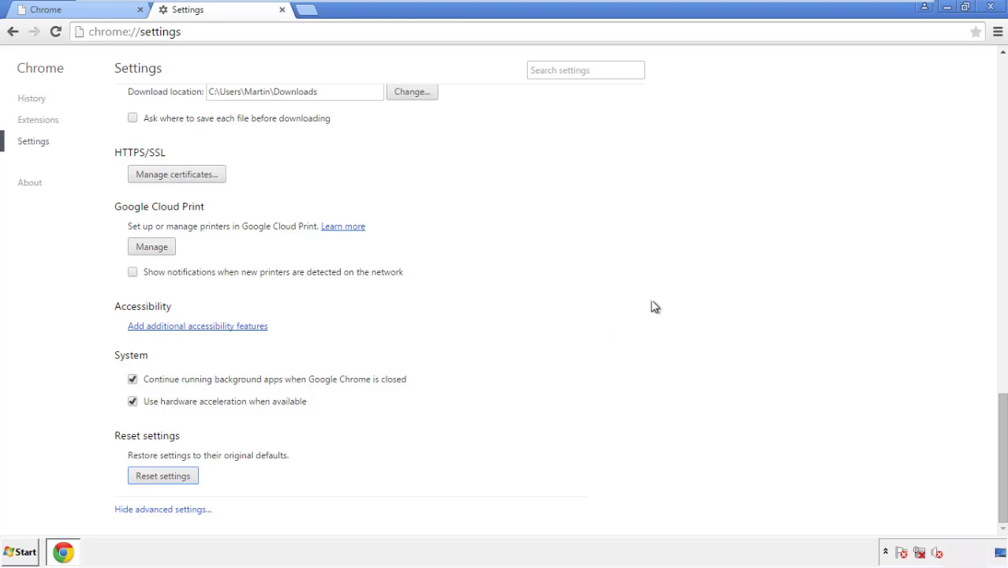
click(988, 7)
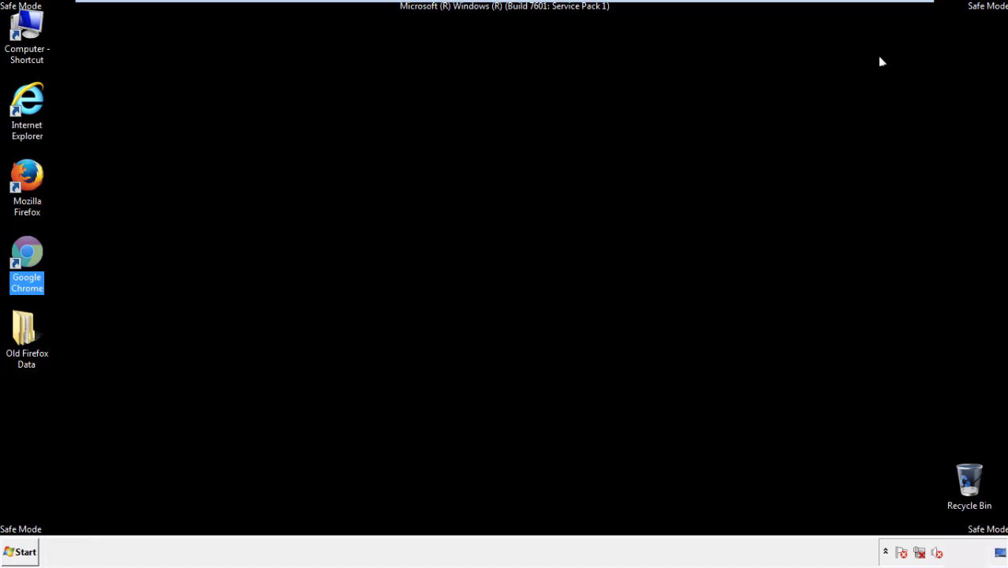
Delete the Search Mine extension in Firefox's Add-ons Manager and close Firefox.
click(543, 255)
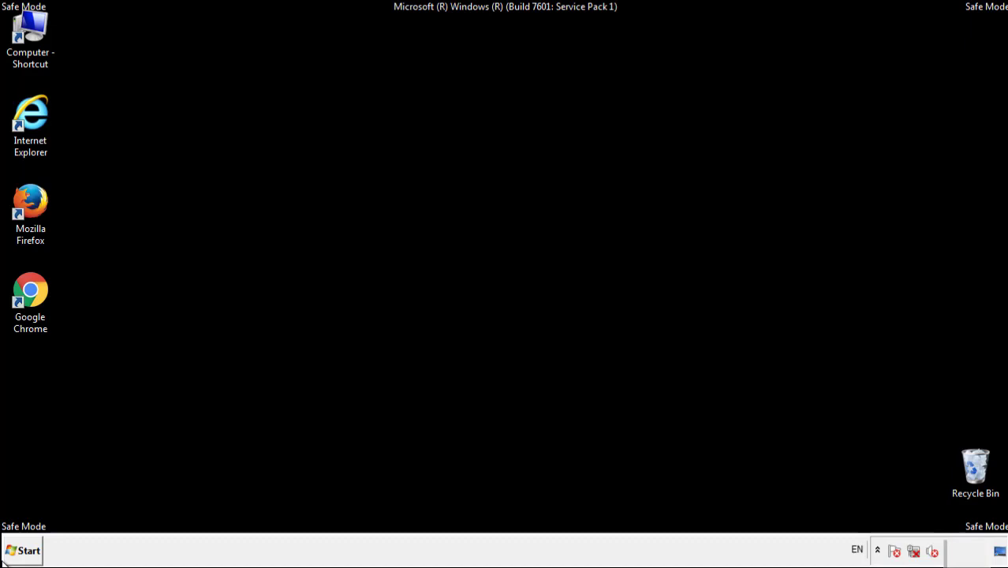
double_click(39, 197)
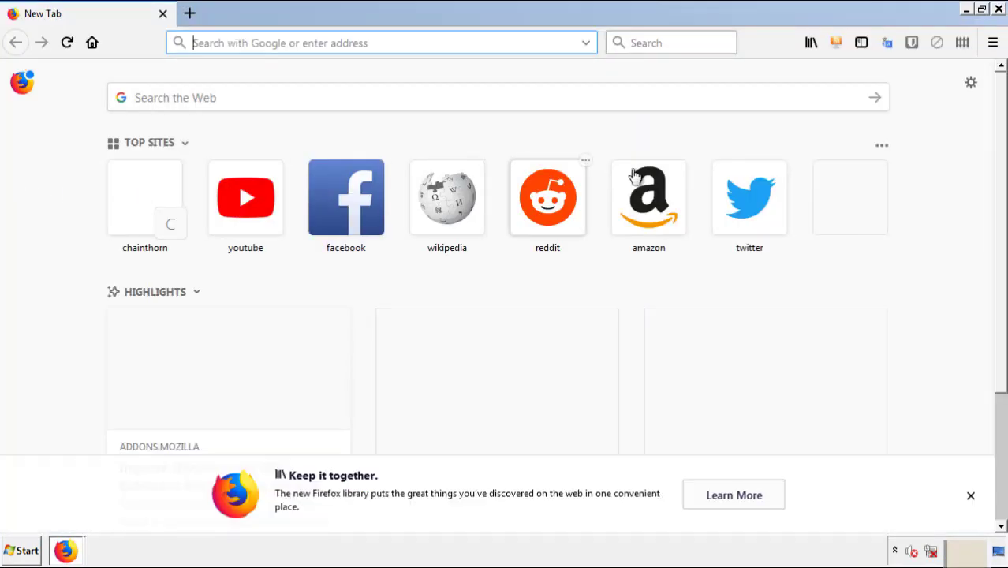
click(993, 44)
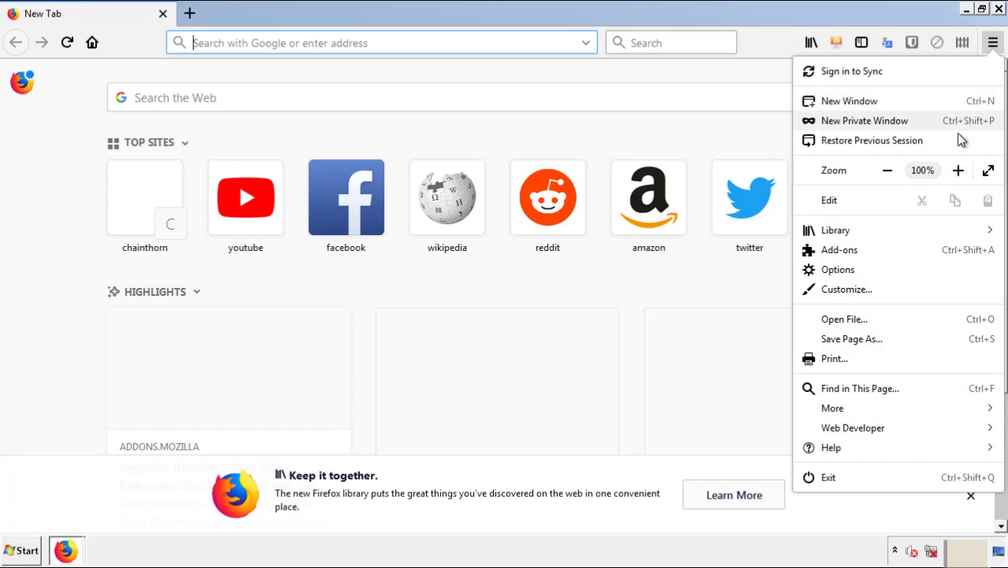
click(839, 250)
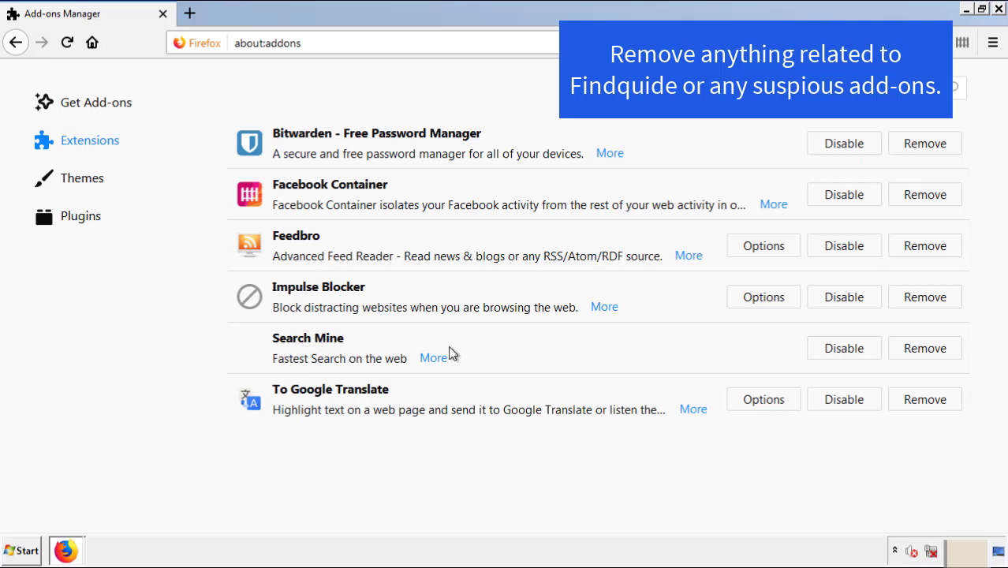
click(921, 355)
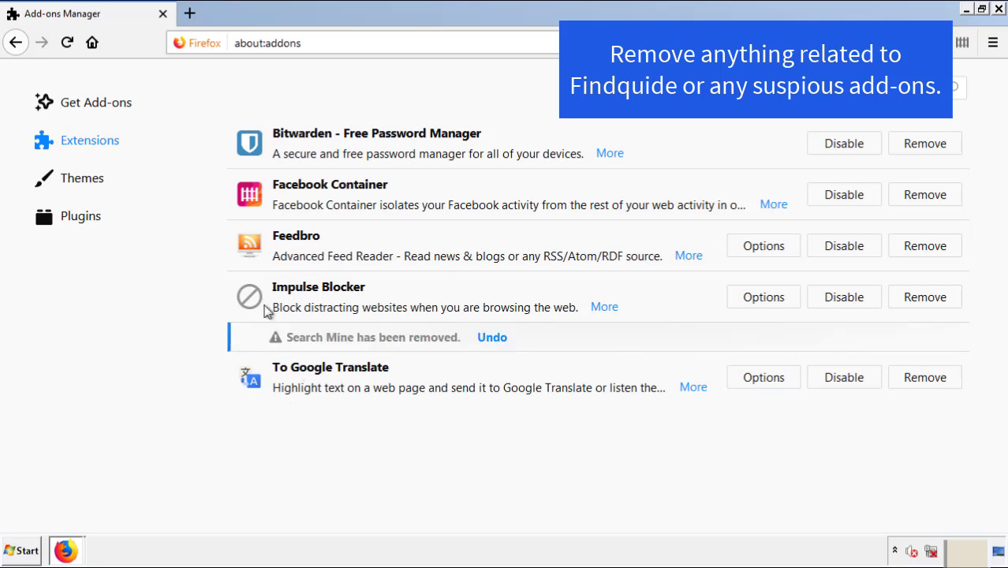
click(999, 10)
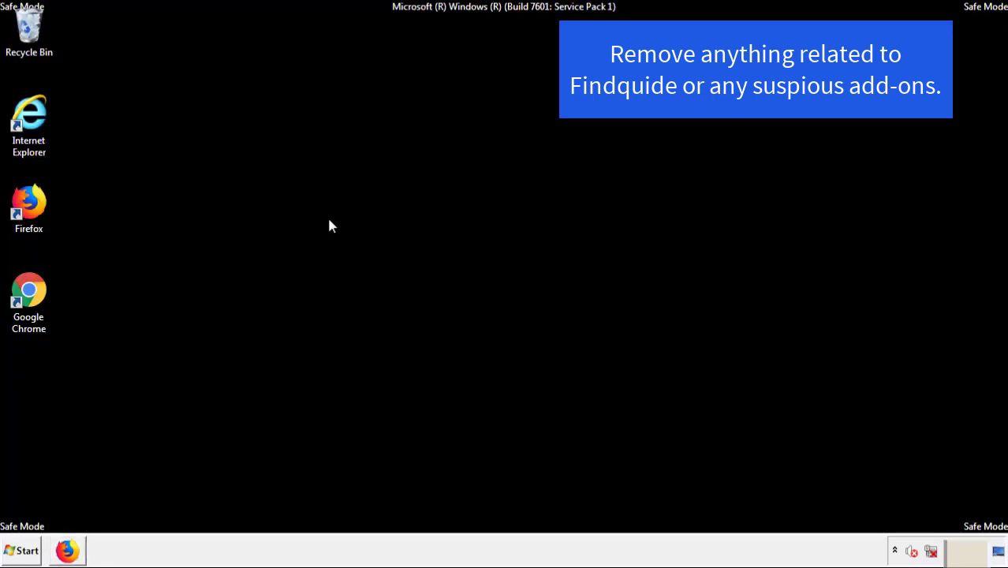
Remove the Search Mine extension from Chrome's Extensions page and close Chrome.
double_click(27, 303)
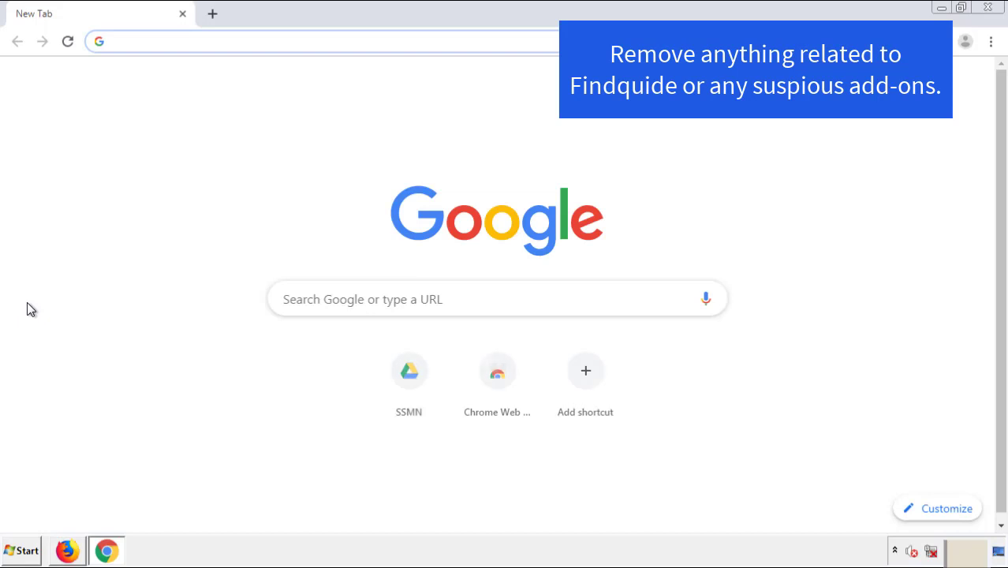
click(992, 41)
mouse_move(903, 278)
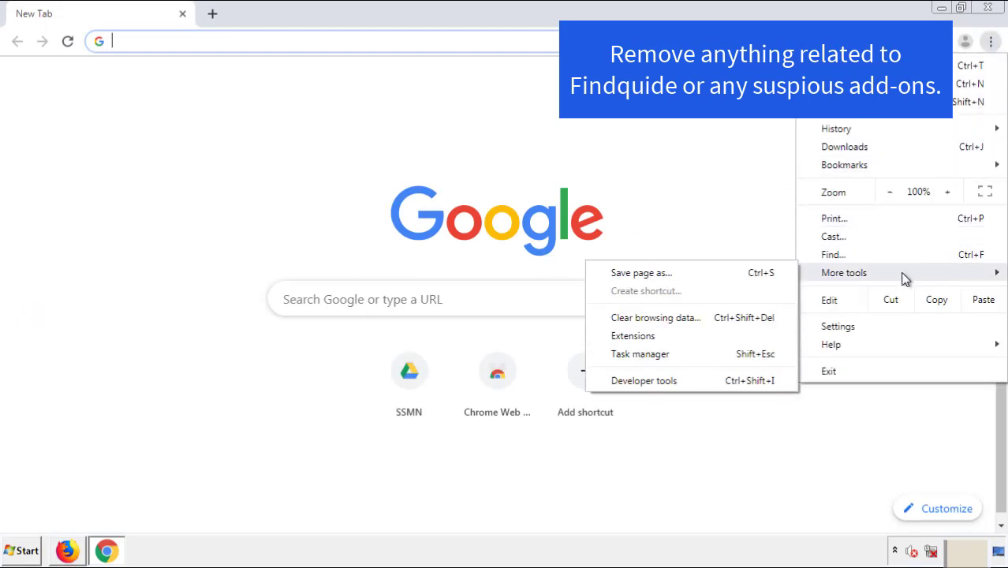
click(640, 335)
scroll(237, 229, down, 5)
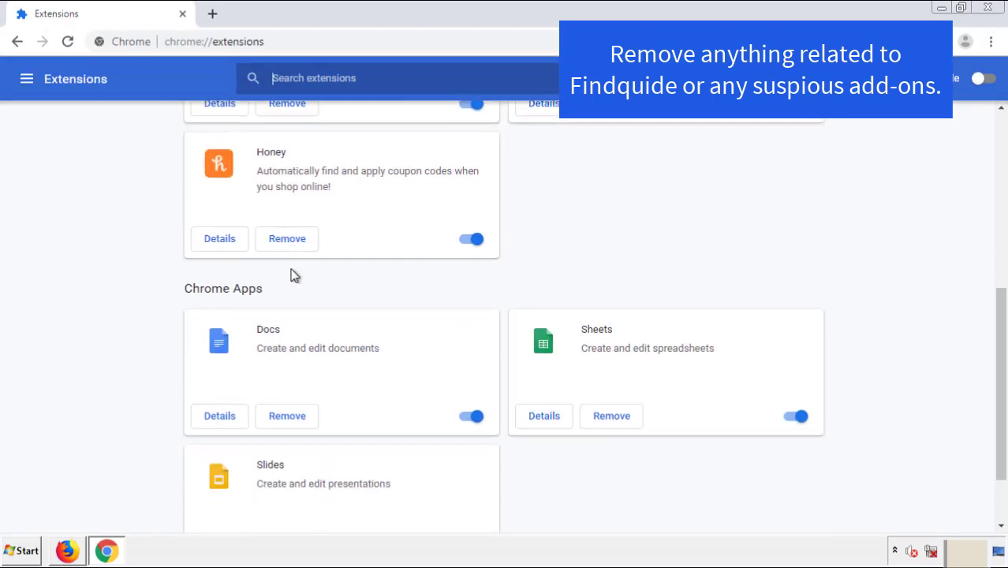
scroll(377, 273, up, 5)
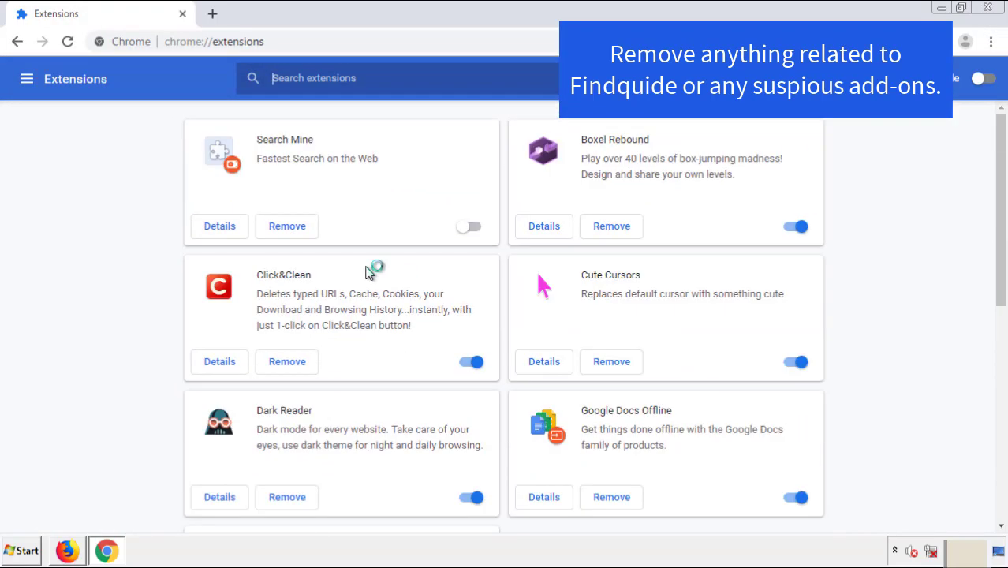
click(284, 229)
click(568, 126)
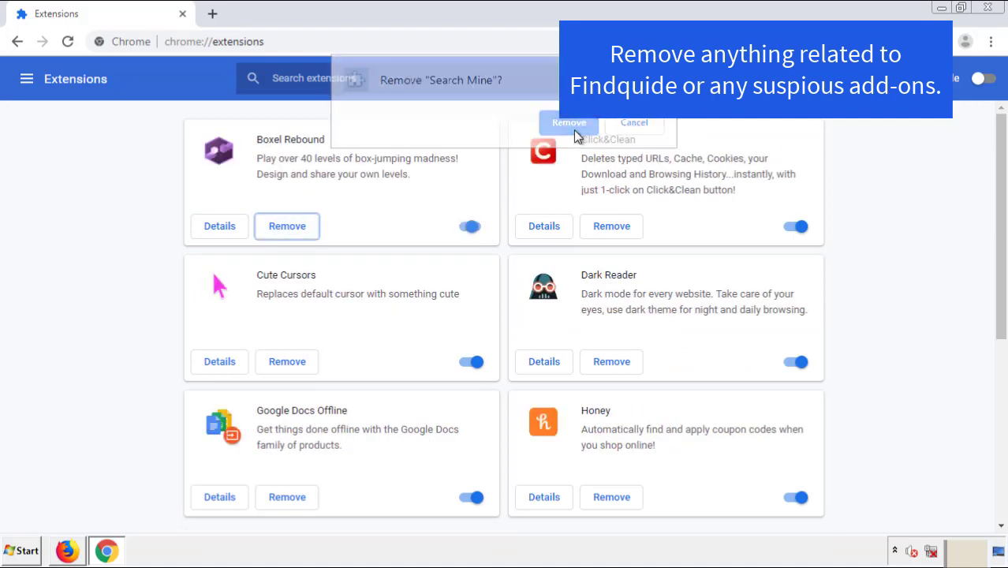
click(998, 13)
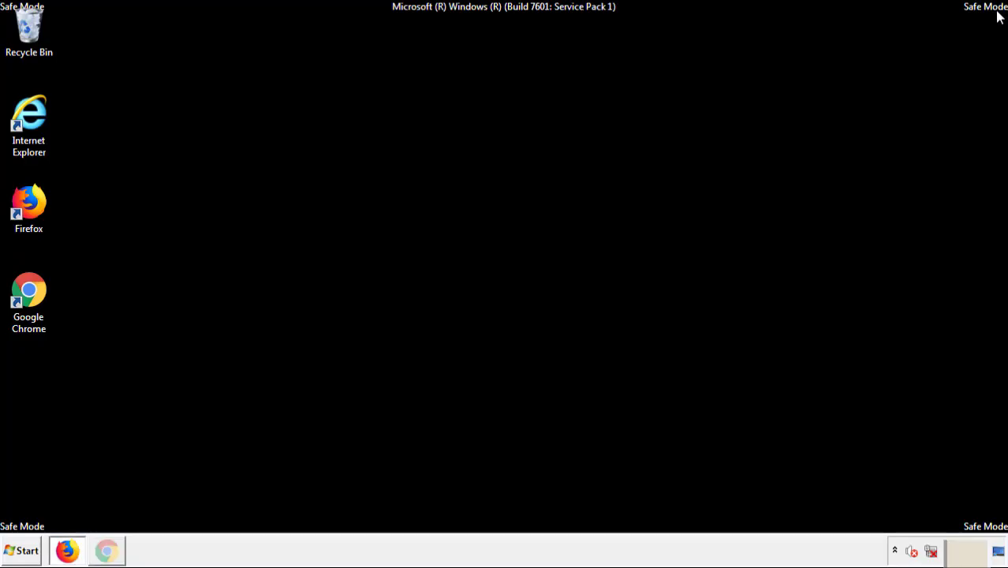
Restart the PC to leave Safe Mode.
click(26, 555)
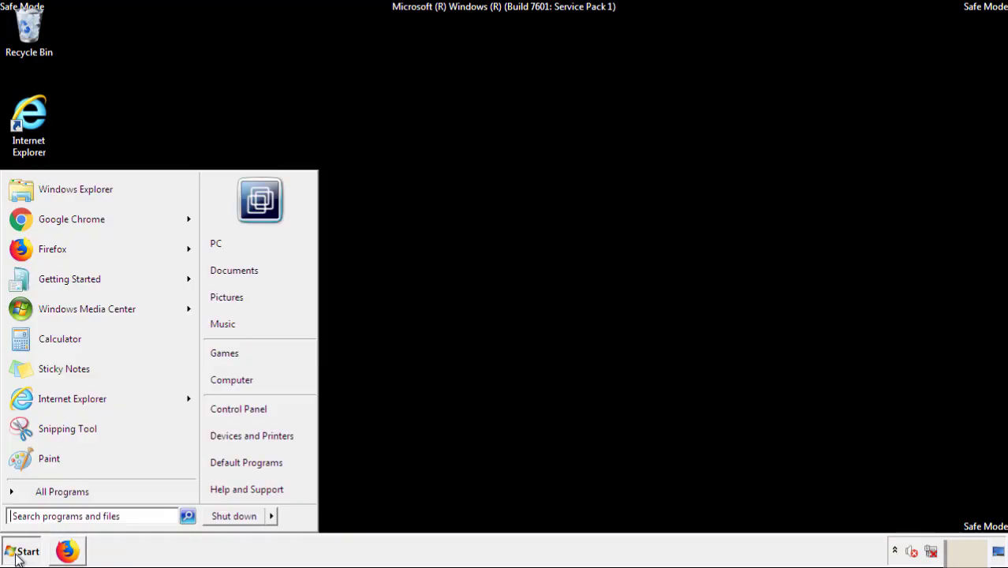
click(273, 518)
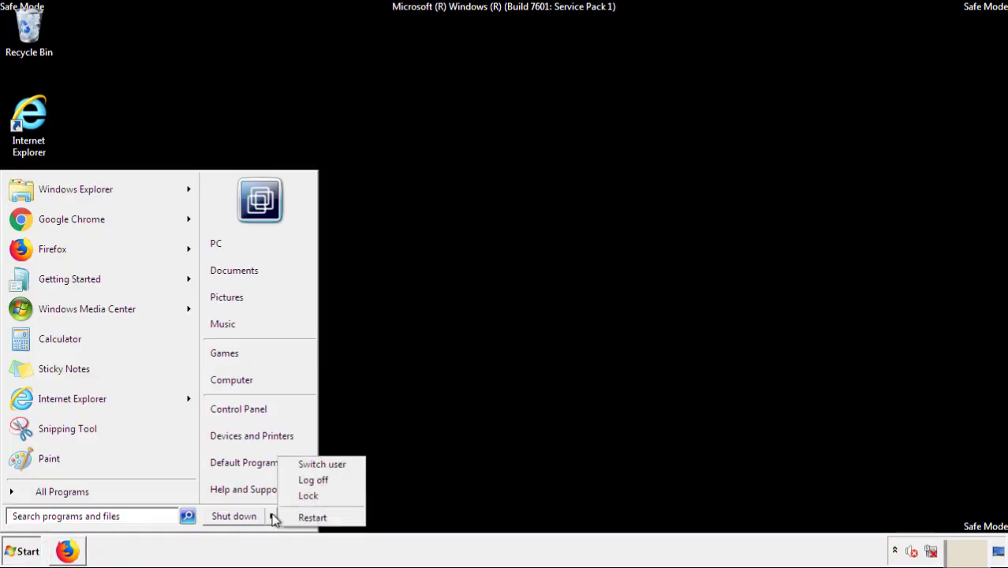
click(314, 517)
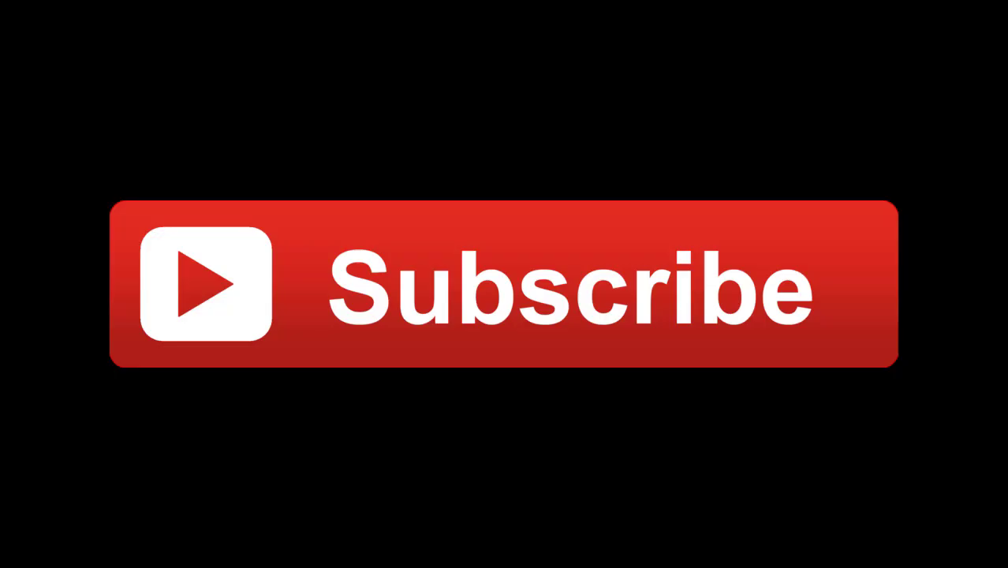